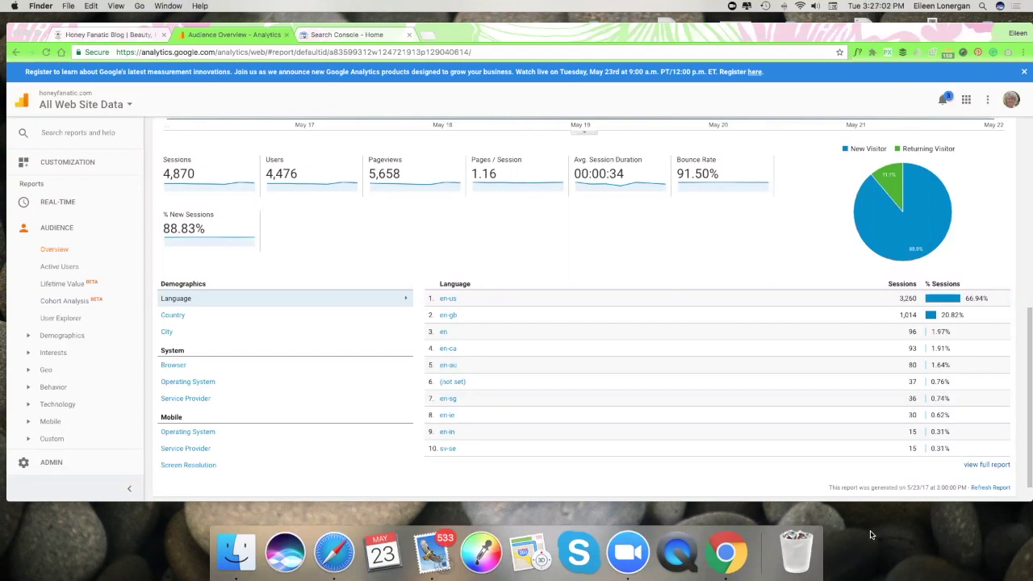
Step: Bring up the Honey Fanatic website and look over its home page and address
{"action": "left_click", "coordinate": [90, 34]}
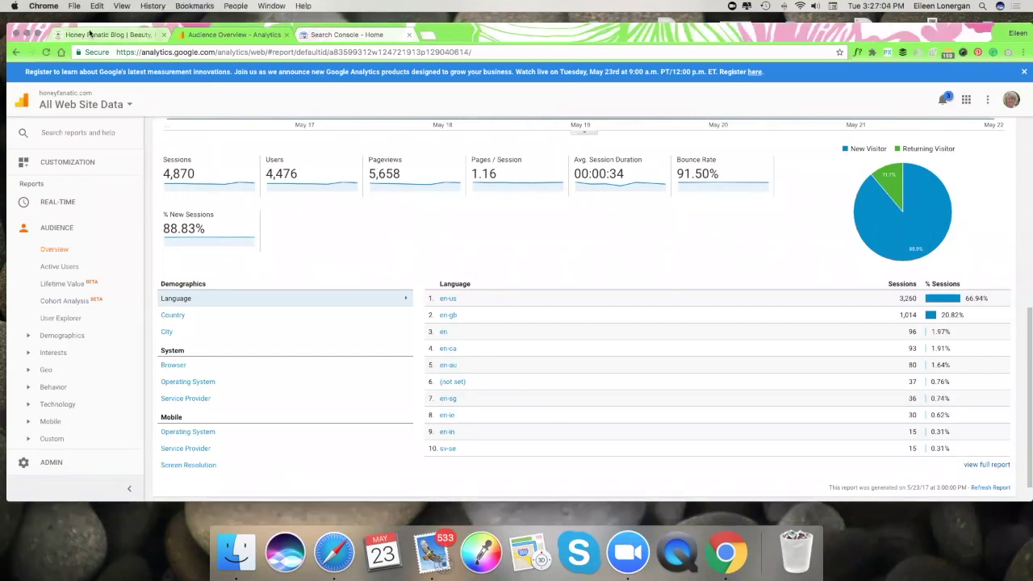
{"action": "left_click", "coordinate": [89, 34]}
{"action": "scroll", "coordinate": [282, 180], "scroll_direction": "down", "scroll_amount": 1}
{"action": "scroll", "coordinate": [281, 179], "scroll_direction": "up", "scroll_amount": 1}
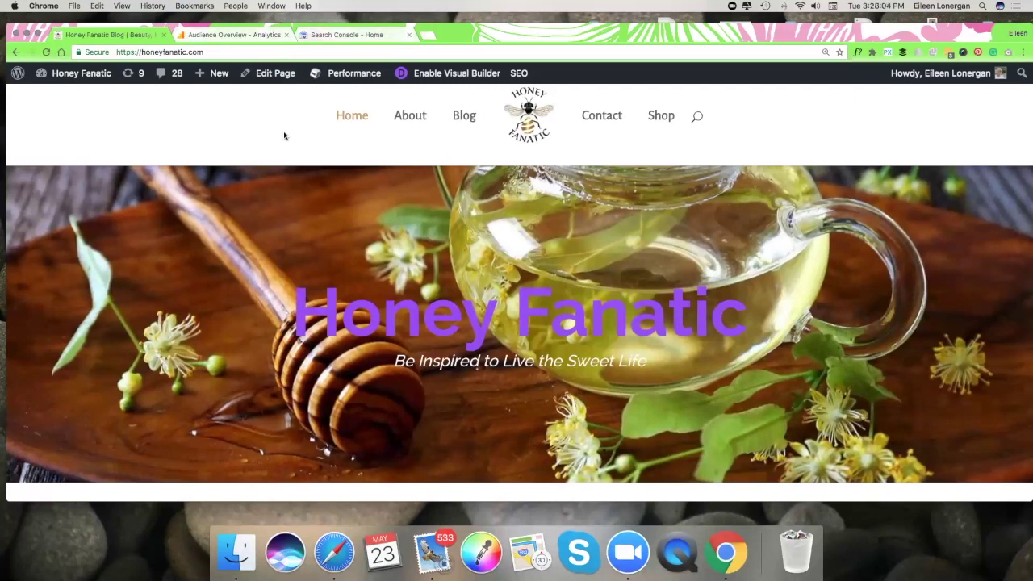
{"action": "key", "text": "XF86AudioRaiseVolume"}
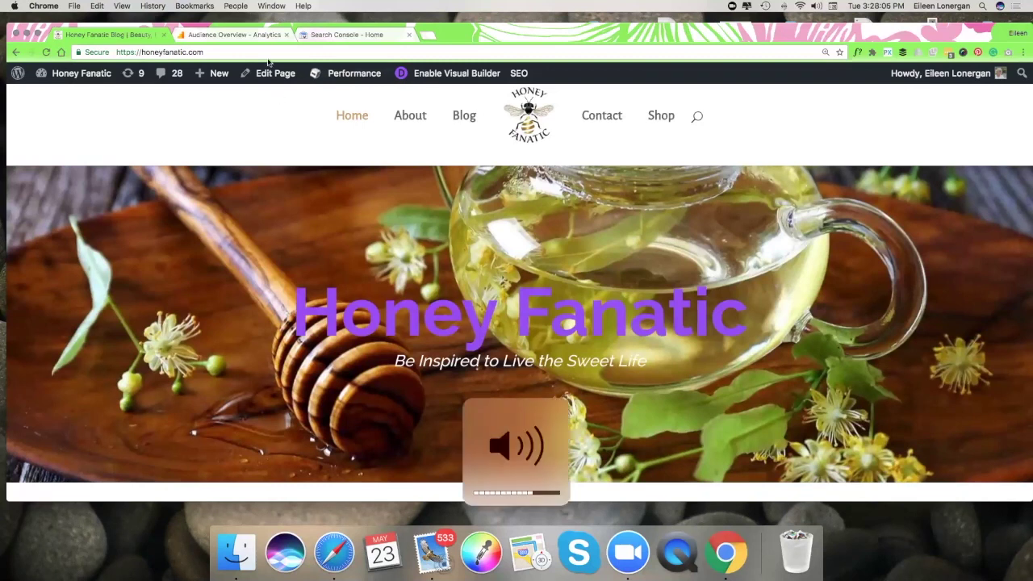
Step: Switch to Google Analytics and open the property settings of honeyfanatic.com in the administration area
{"action": "left_click", "coordinate": [256, 37]}
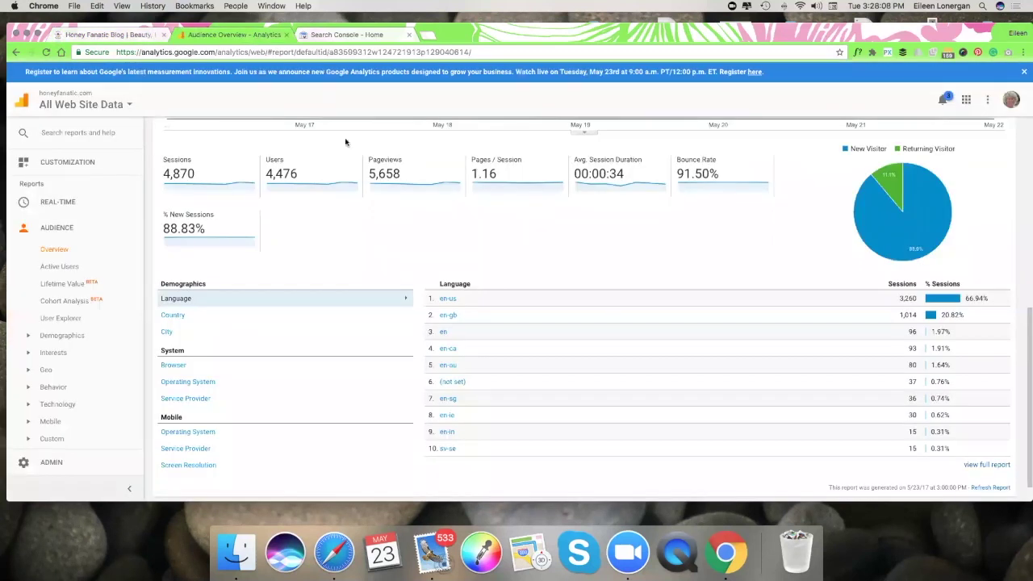
{"action": "scroll", "coordinate": [368, 215], "scroll_direction": "up", "scroll_amount": 4}
{"action": "scroll", "coordinate": [369, 214], "scroll_direction": "up", "scroll_amount": 3}
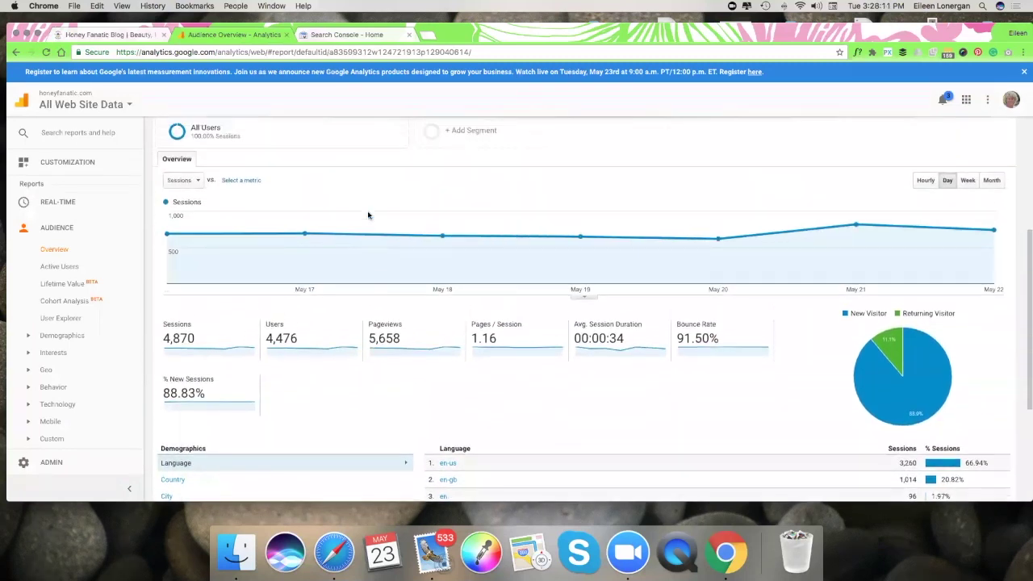
{"action": "scroll", "coordinate": [369, 215], "scroll_direction": "down", "scroll_amount": 1}
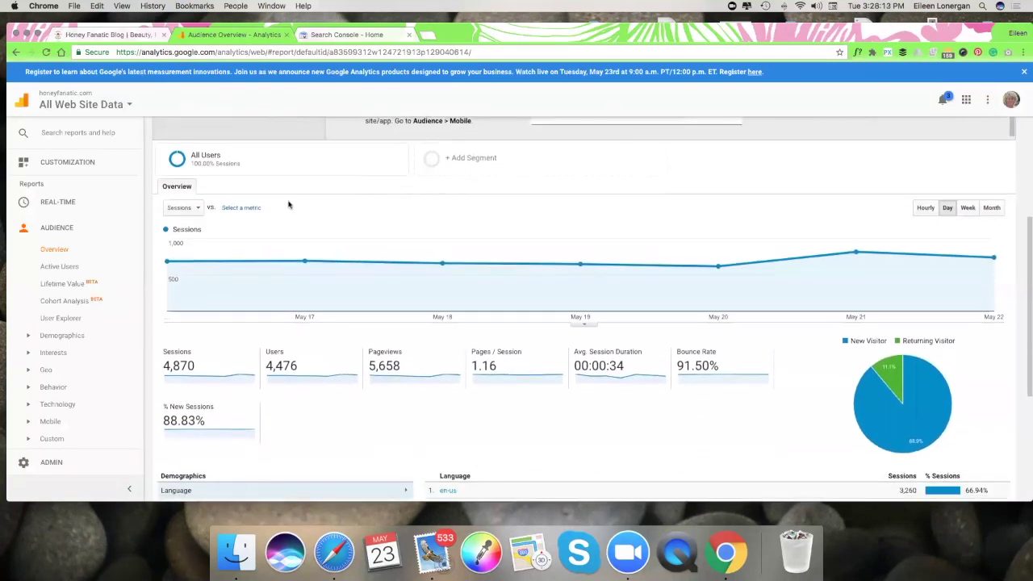
{"action": "left_click", "coordinate": [52, 463]}
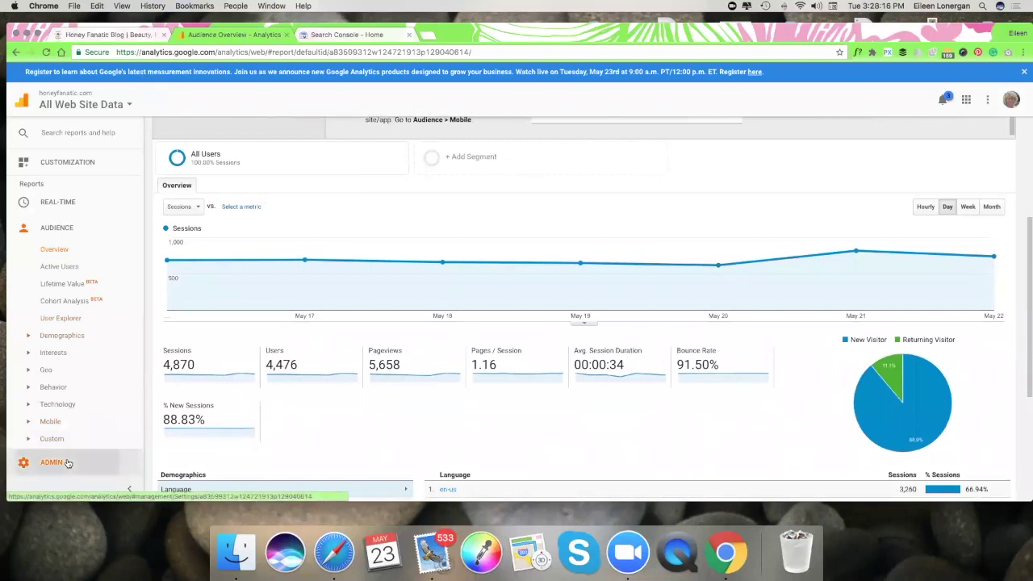
{"action": "key", "text": "XF86AudioRaiseVolume"}
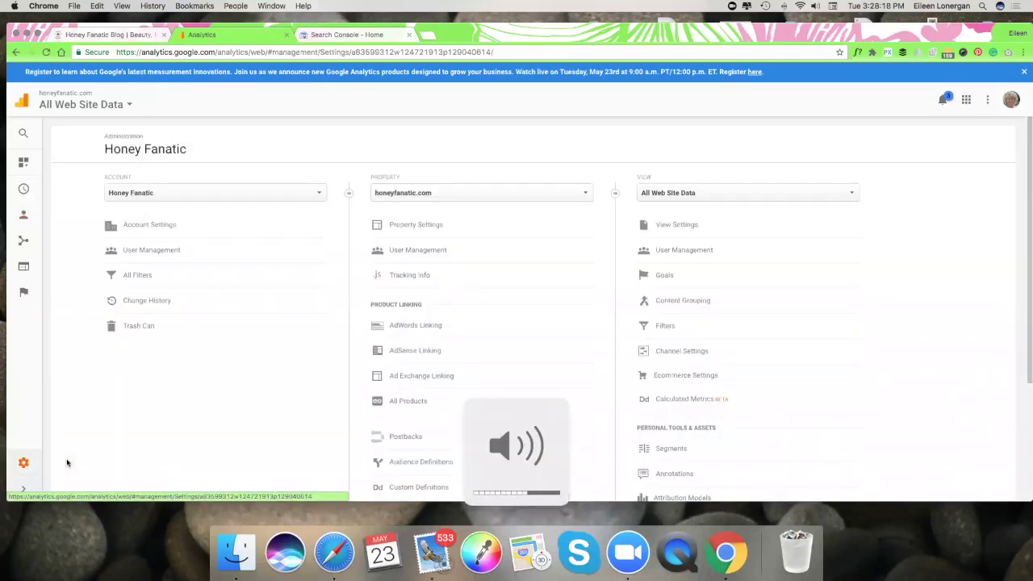
{"action": "key", "text": "XF86AudioLowerVolume"}
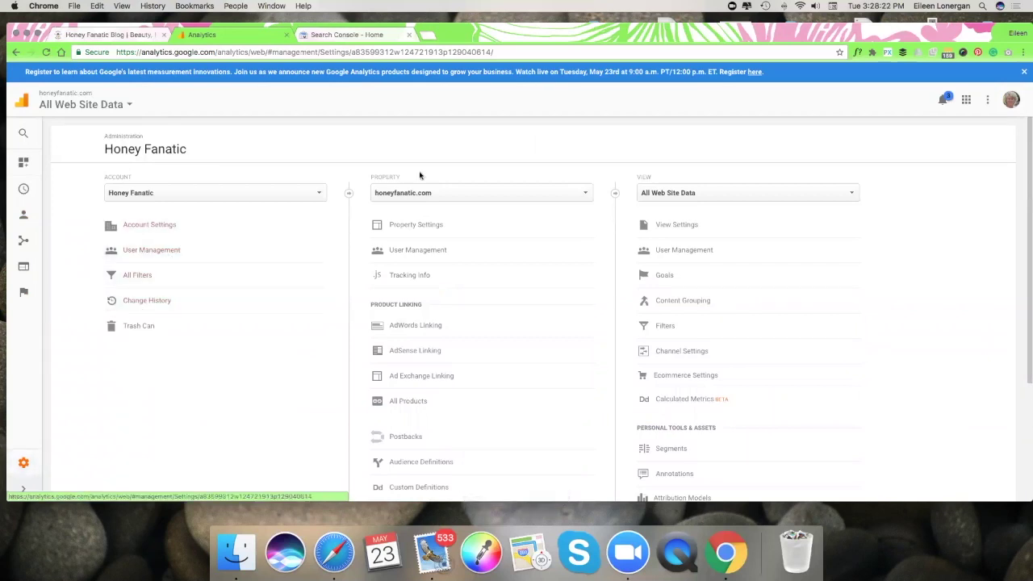
{"action": "left_click", "coordinate": [428, 230]}
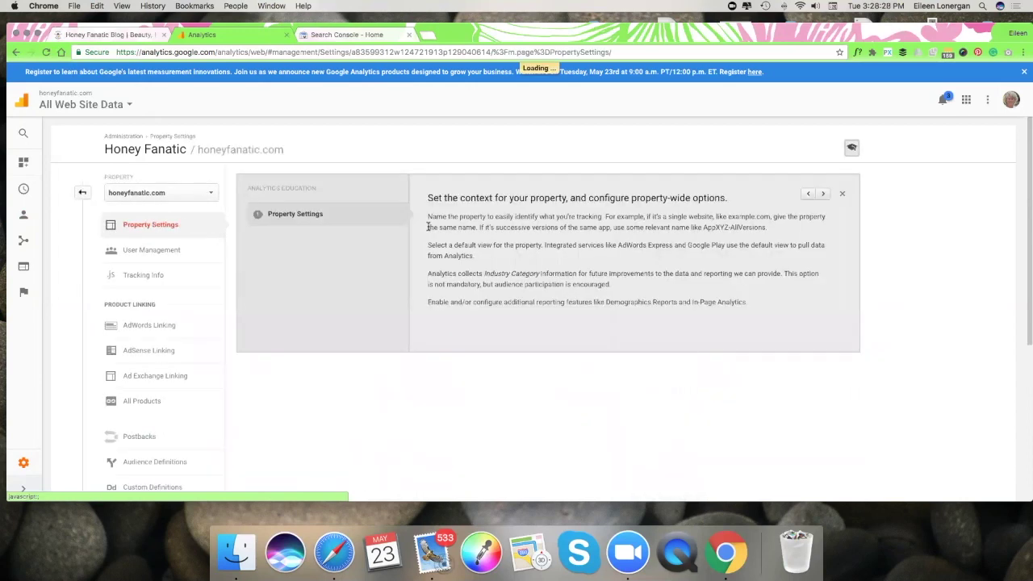
{"action": "scroll", "coordinate": [443, 258], "scroll_direction": "down", "scroll_amount": 5}
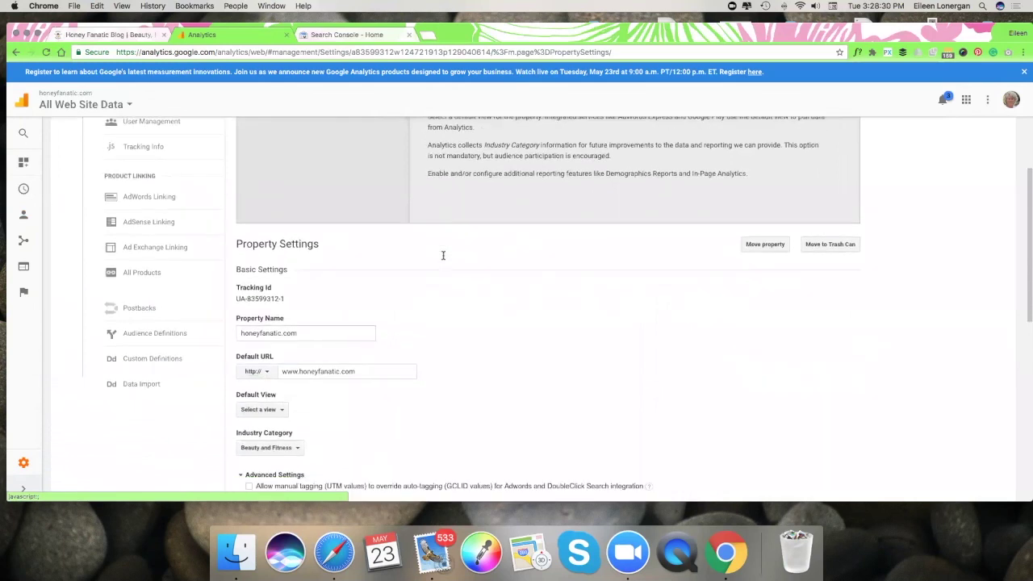
{"action": "scroll", "coordinate": [443, 255], "scroll_direction": "down", "scroll_amount": 2}
{"action": "scroll", "coordinate": [444, 256], "scroll_direction": "down", "scroll_amount": 1}
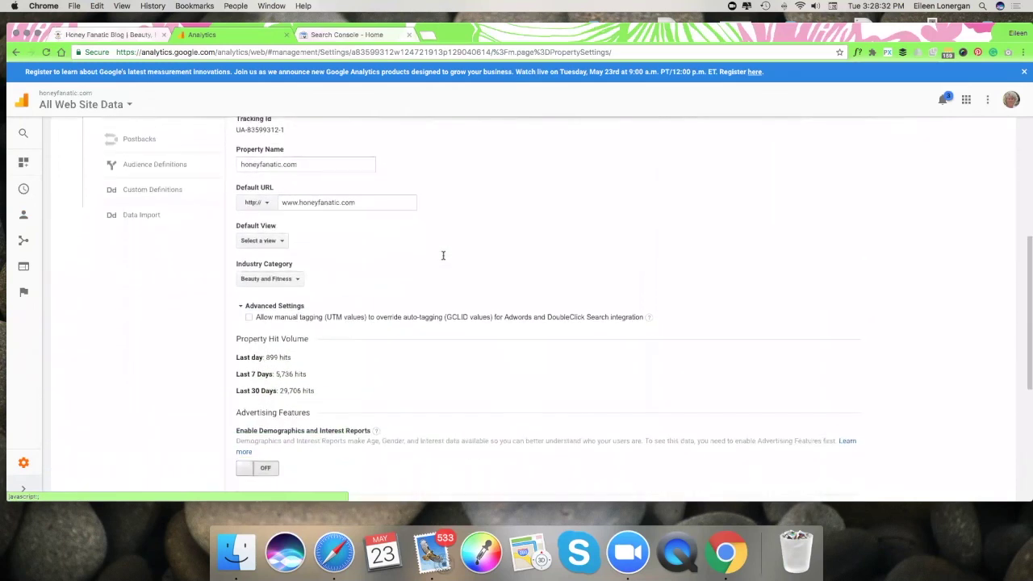
{"action": "left_click", "coordinate": [268, 202]}
{"action": "left_click", "coordinate": [255, 229]}
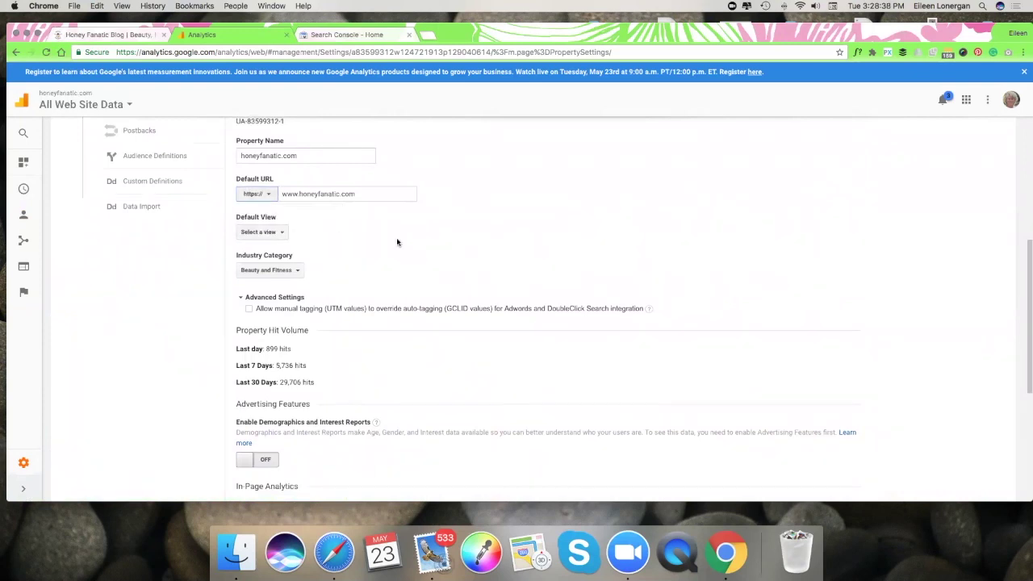
{"action": "scroll", "coordinate": [397, 243], "scroll_direction": "down", "scroll_amount": 1}
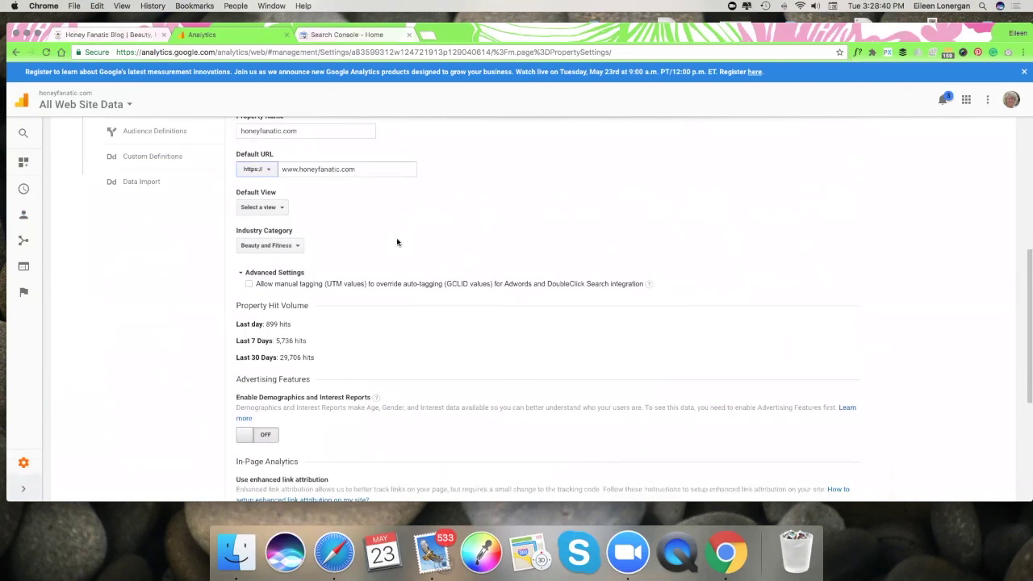
{"action": "scroll", "coordinate": [397, 242], "scroll_direction": "up", "scroll_amount": 1}
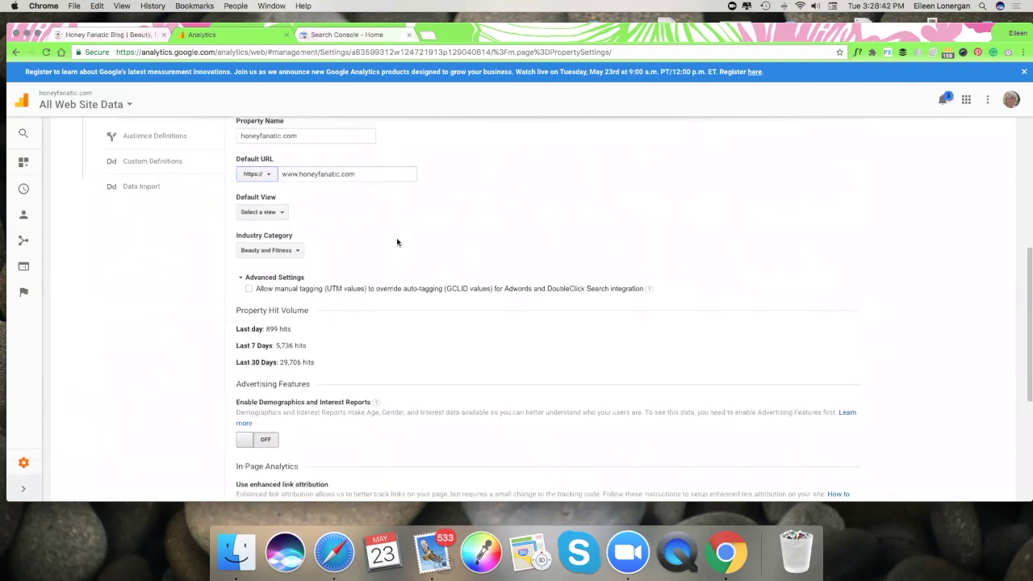
{"action": "scroll", "coordinate": [397, 242], "scroll_direction": "down", "scroll_amount": 5}
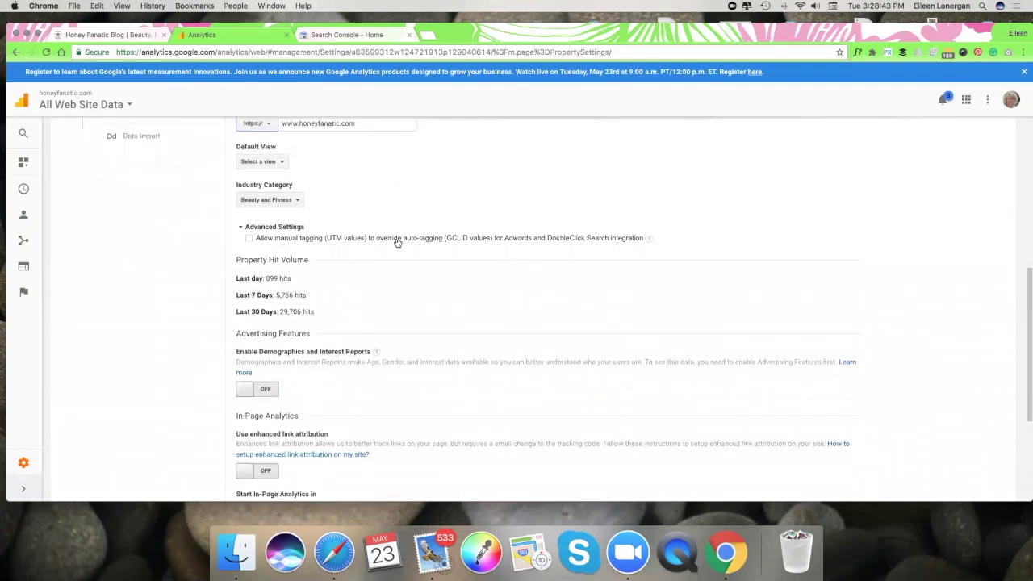
{"action": "scroll", "coordinate": [397, 242], "scroll_direction": "down", "scroll_amount": 4}
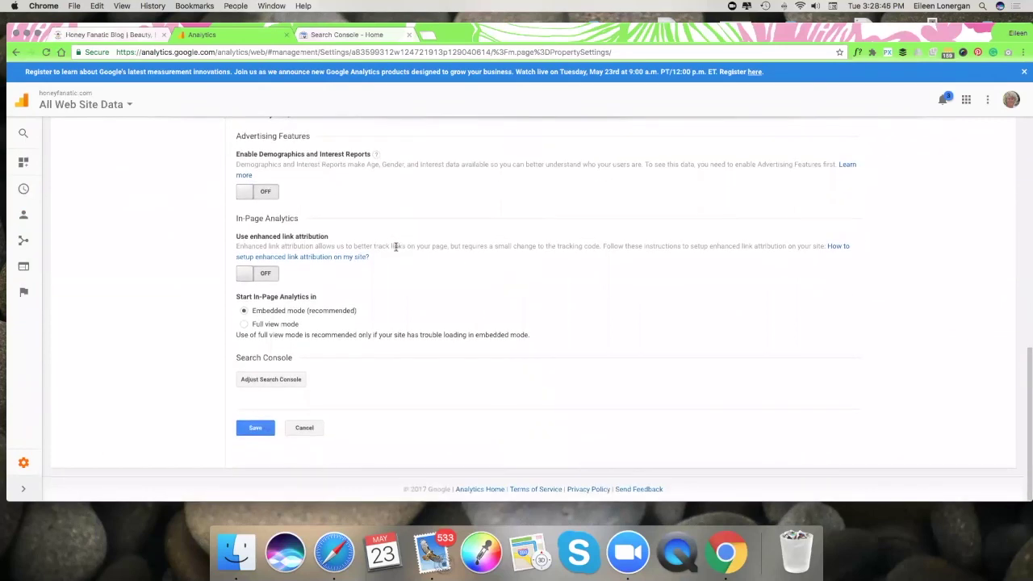
Step: Set the property's default view to All Web Site Data and save the property settings
{"action": "left_click", "coordinate": [254, 429]}
{"action": "left_click", "coordinate": [259, 429]}
{"action": "scroll", "coordinate": [364, 379], "scroll_direction": "up", "scroll_amount": 1}
{"action": "left_click", "coordinate": [274, 233]}
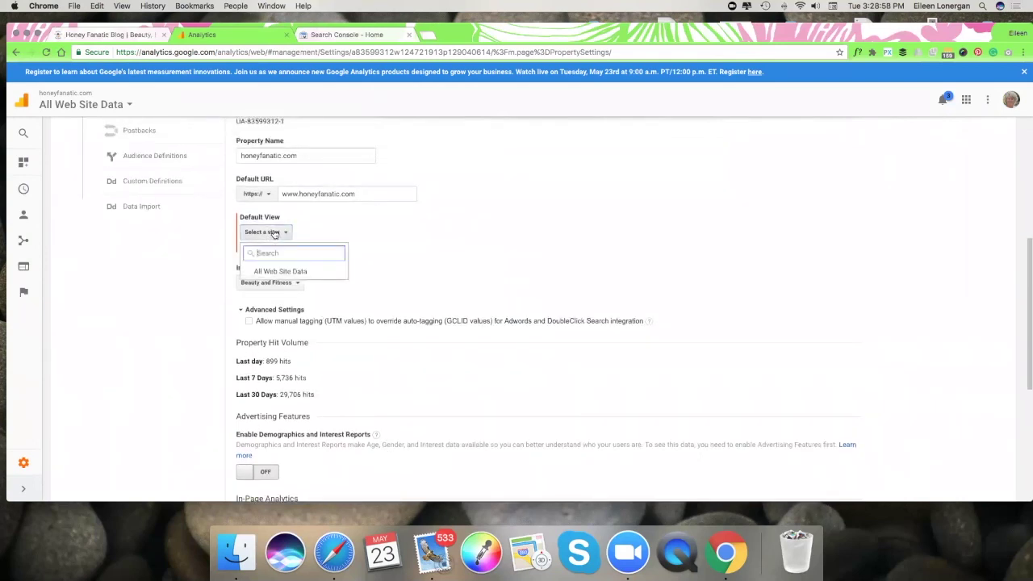
{"action": "left_click", "coordinate": [296, 272]}
{"action": "scroll", "coordinate": [308, 303], "scroll_direction": "down", "scroll_amount": 5}
{"action": "left_click", "coordinate": [256, 430]}
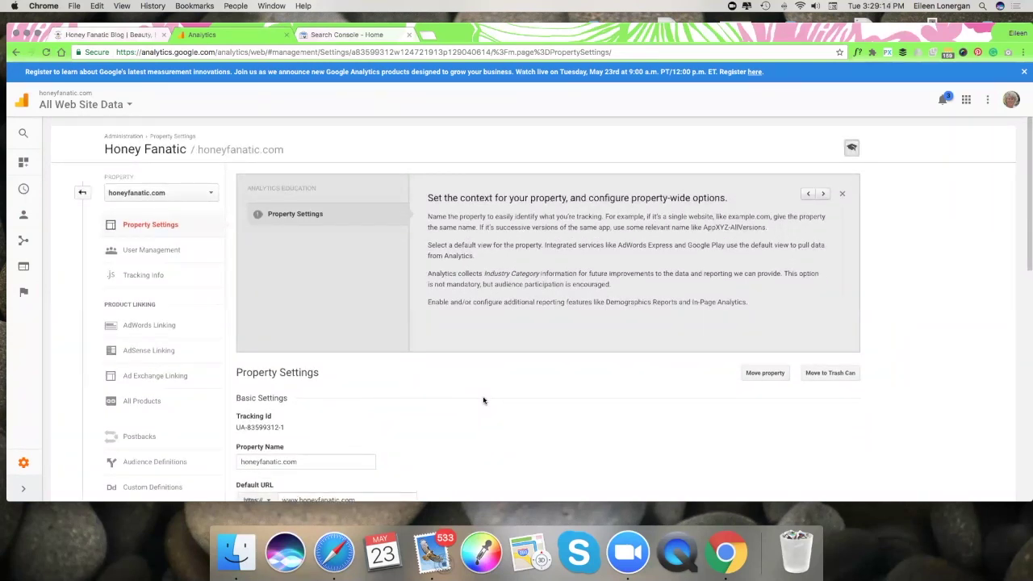
{"action": "scroll", "coordinate": [483, 400], "scroll_direction": "down", "scroll_amount": 3}
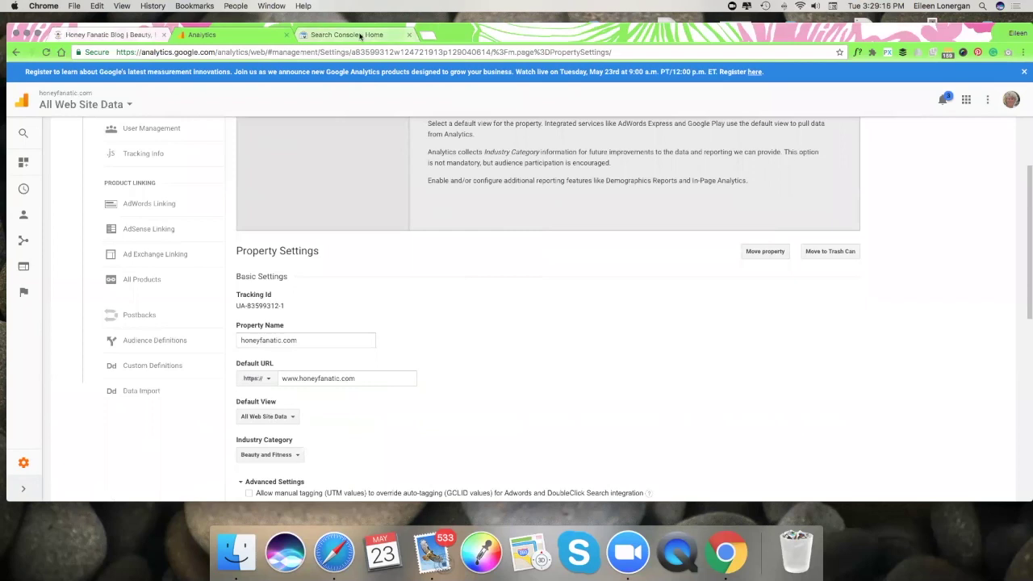
{"action": "left_click", "coordinate": [361, 36]}
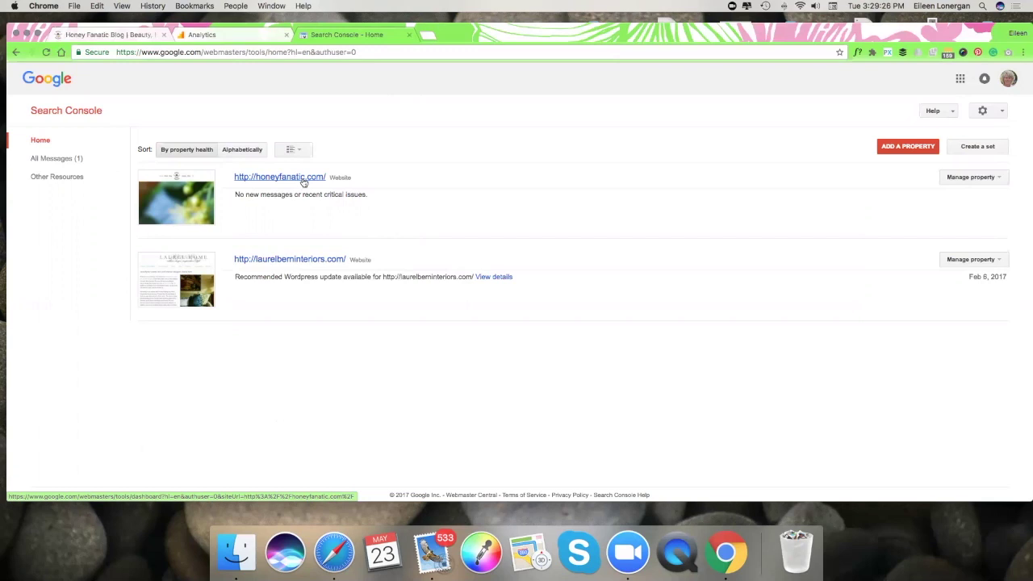
{"action": "left_click", "coordinate": [907, 146]}
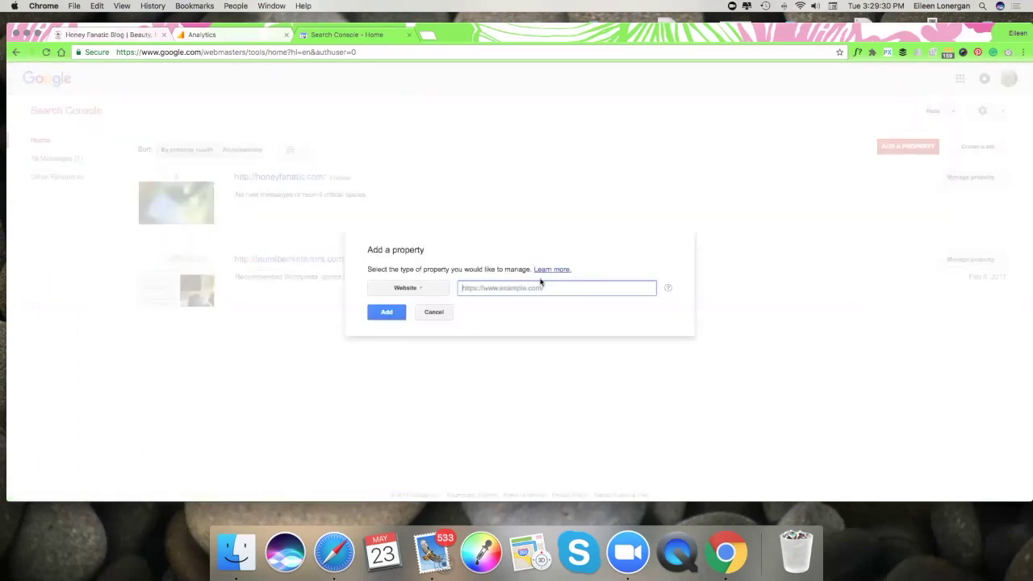
{"action": "type", "text": "https://honeyfanatic.com"}
{"action": "left_click", "coordinate": [387, 313]}
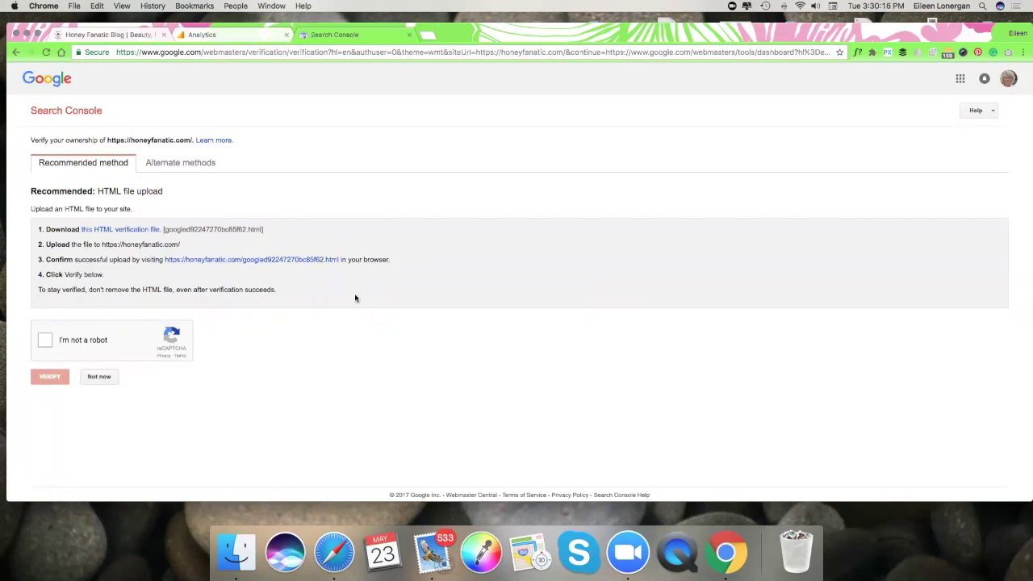
{"action": "left_click", "coordinate": [196, 165]}
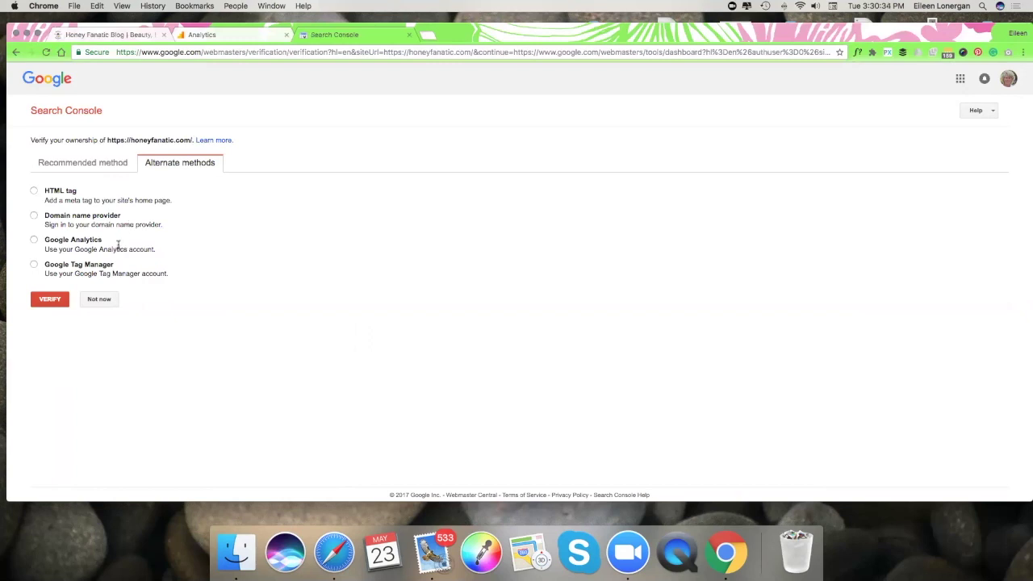
{"action": "left_click", "coordinate": [34, 240]}
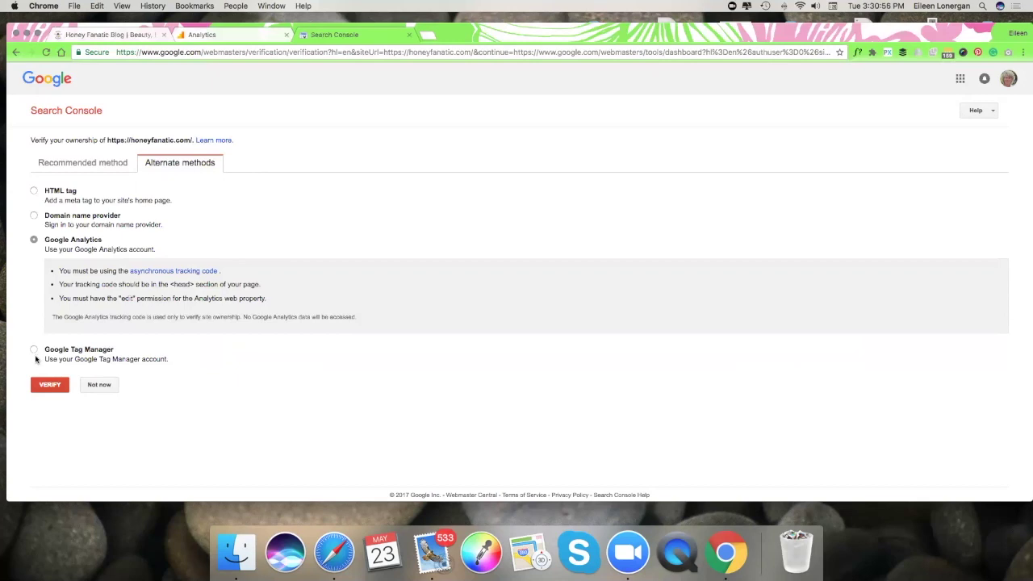
{"action": "left_click", "coordinate": [47, 387]}
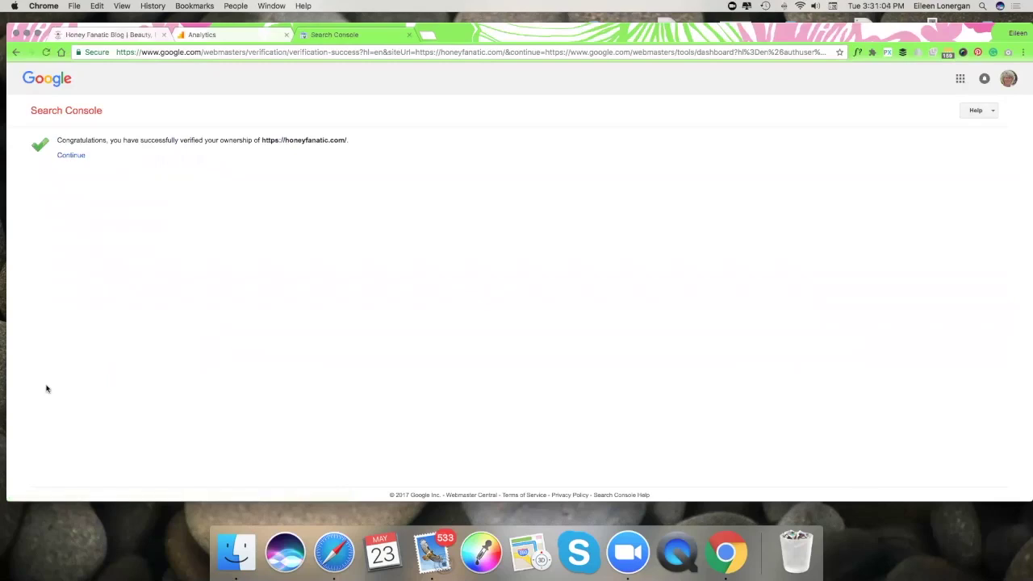
{"action": "left_click", "coordinate": [80, 157]}
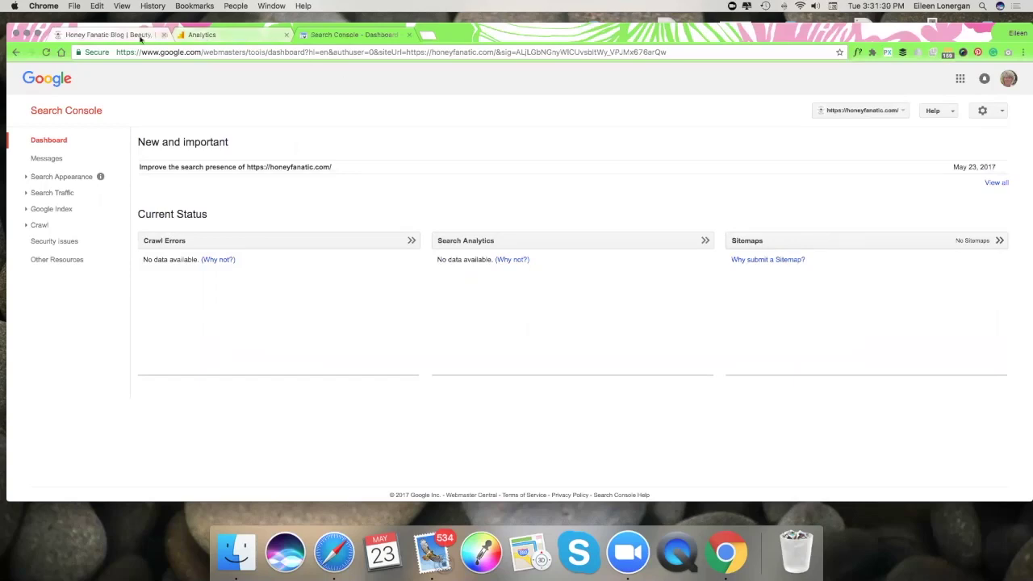
{"action": "left_click", "coordinate": [764, 241]}
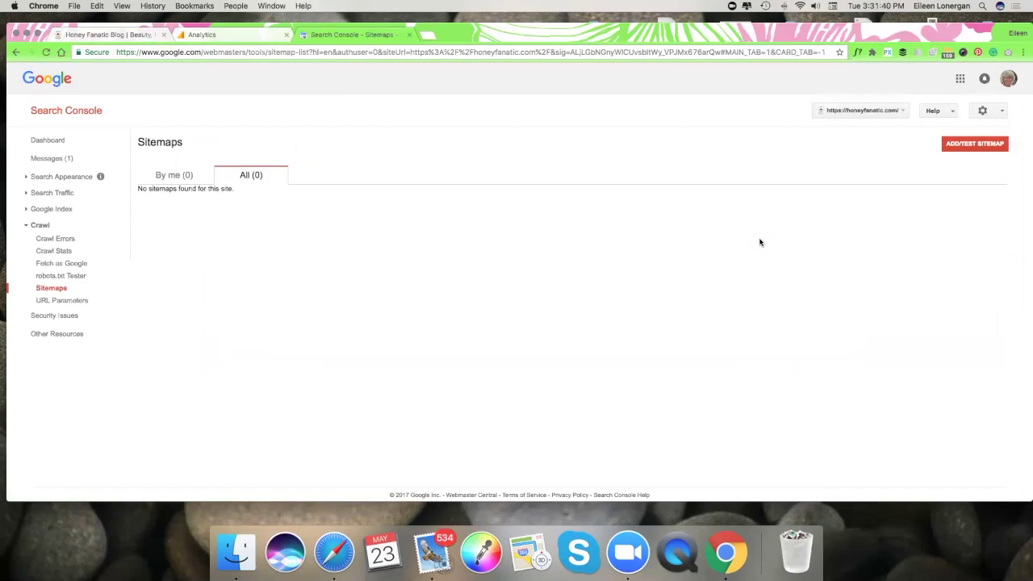
{"action": "left_click", "coordinate": [983, 144]}
{"action": "left_click", "coordinate": [934, 182]}
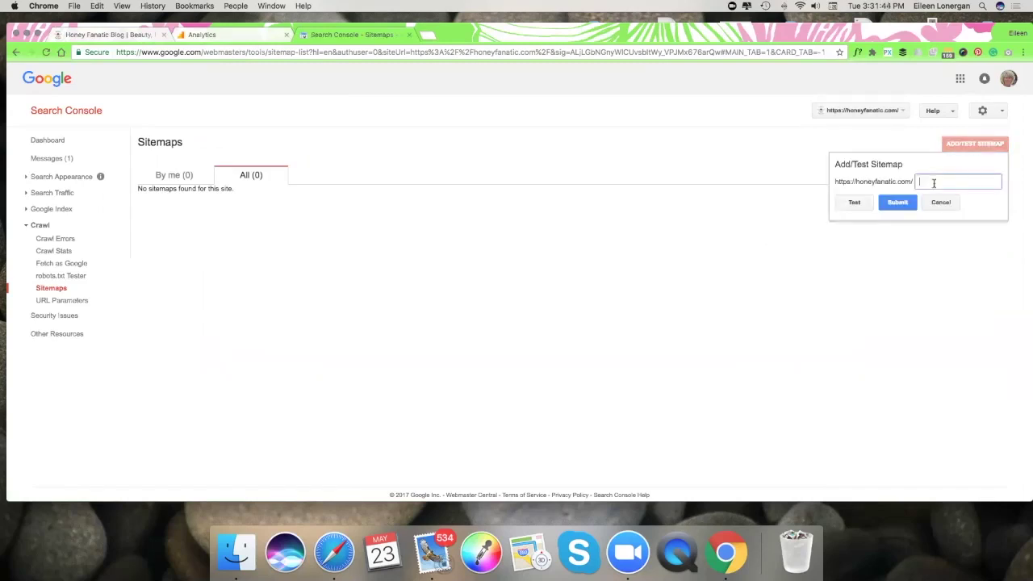
{"action": "type", "text": "sitemap.xml"}
{"action": "left_click", "coordinate": [857, 201]}
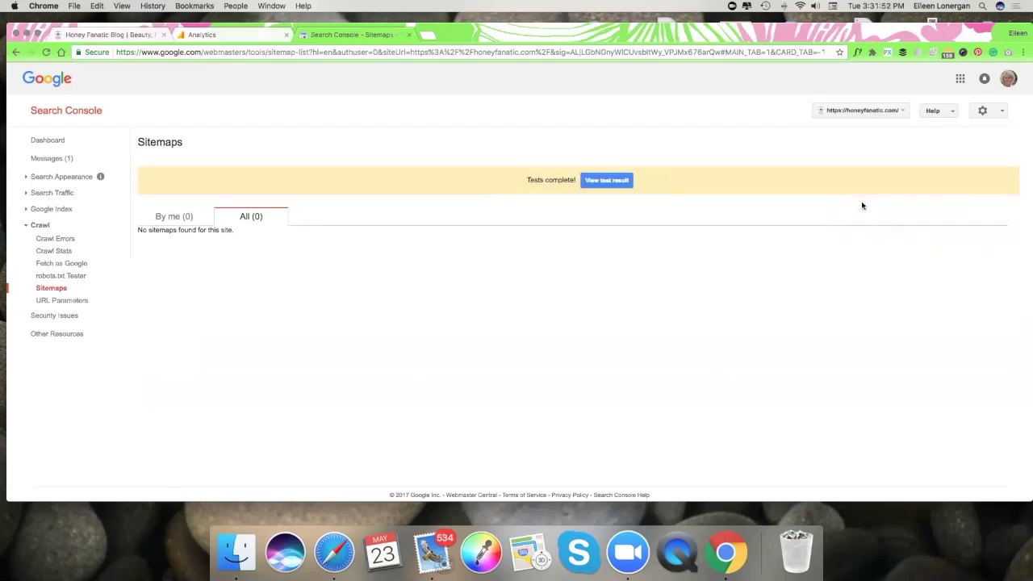
{"action": "left_click", "coordinate": [607, 180]}
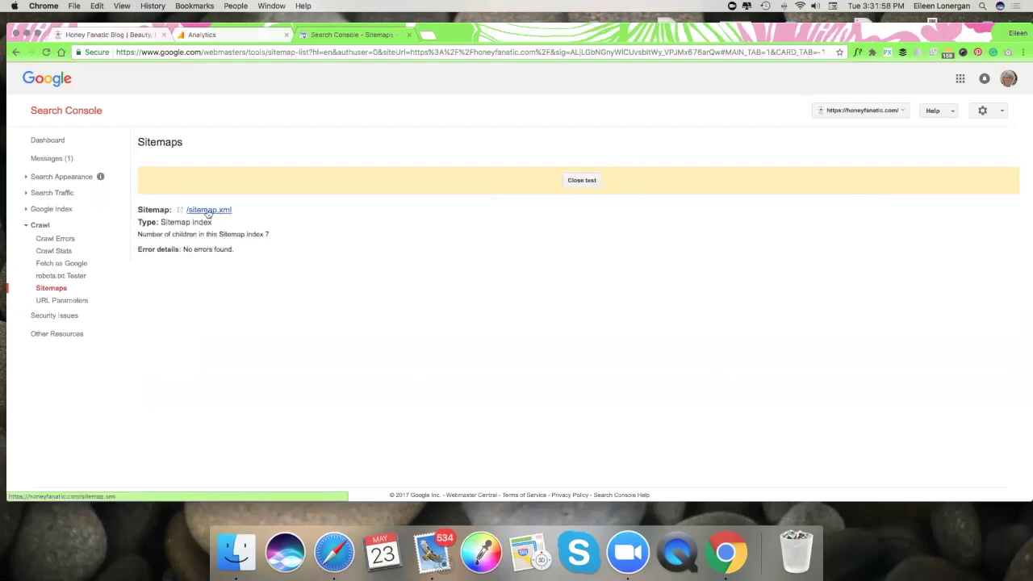
{"action": "left_click", "coordinate": [580, 182]}
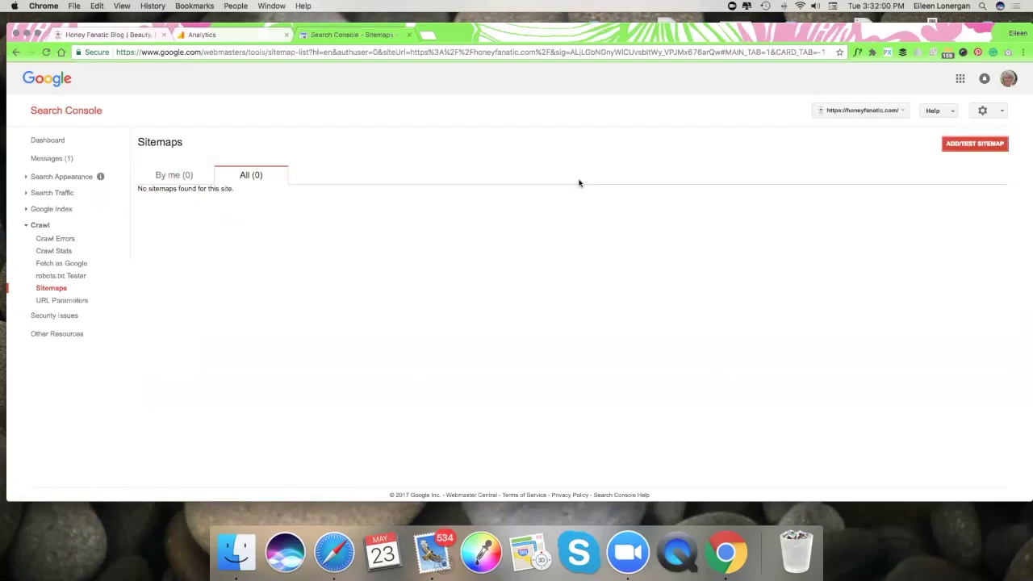
{"action": "left_click", "coordinate": [953, 148]}
{"action": "left_click", "coordinate": [941, 180]}
{"action": "type", "text": "sitem"}
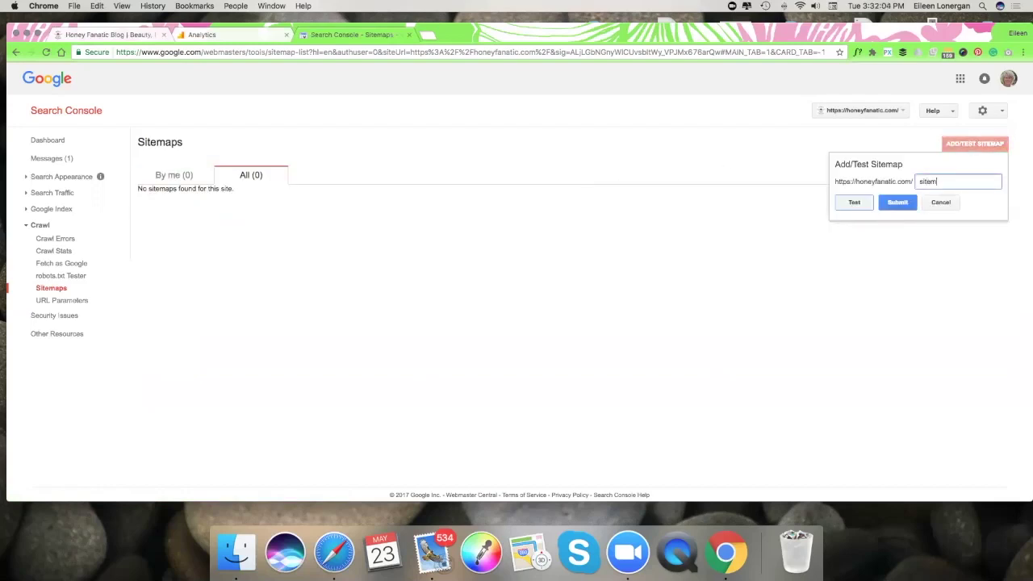
{"action": "type", "text": "ap.xml"}
{"action": "left_click", "coordinate": [896, 203]}
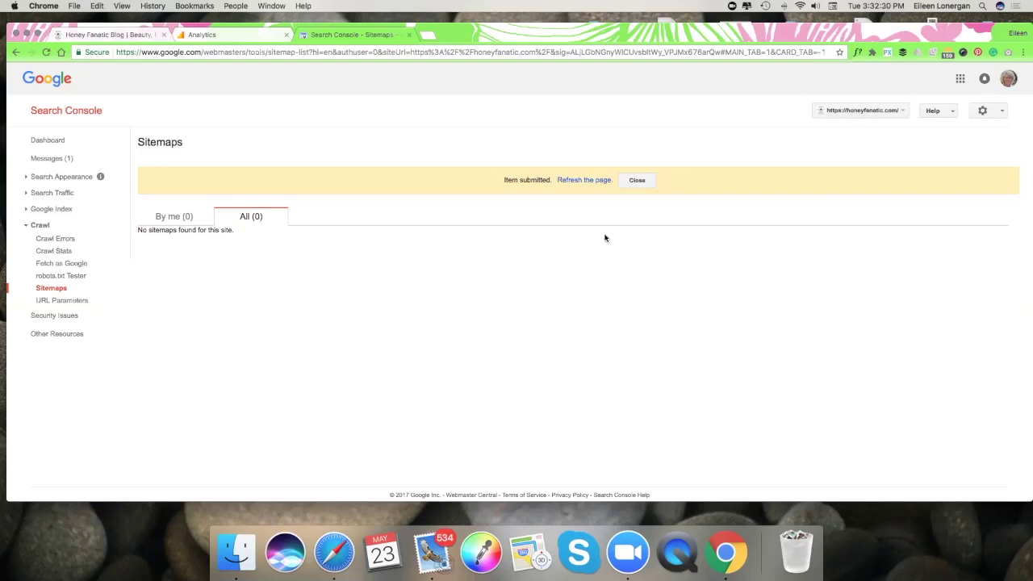
{"action": "left_click", "coordinate": [644, 182]}
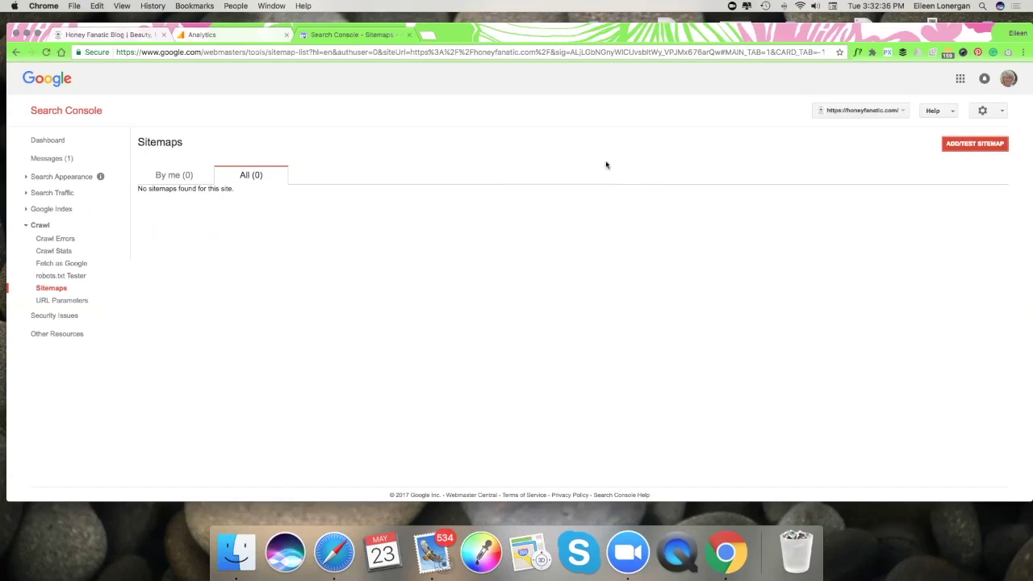
{"action": "left_click", "coordinate": [92, 114]}
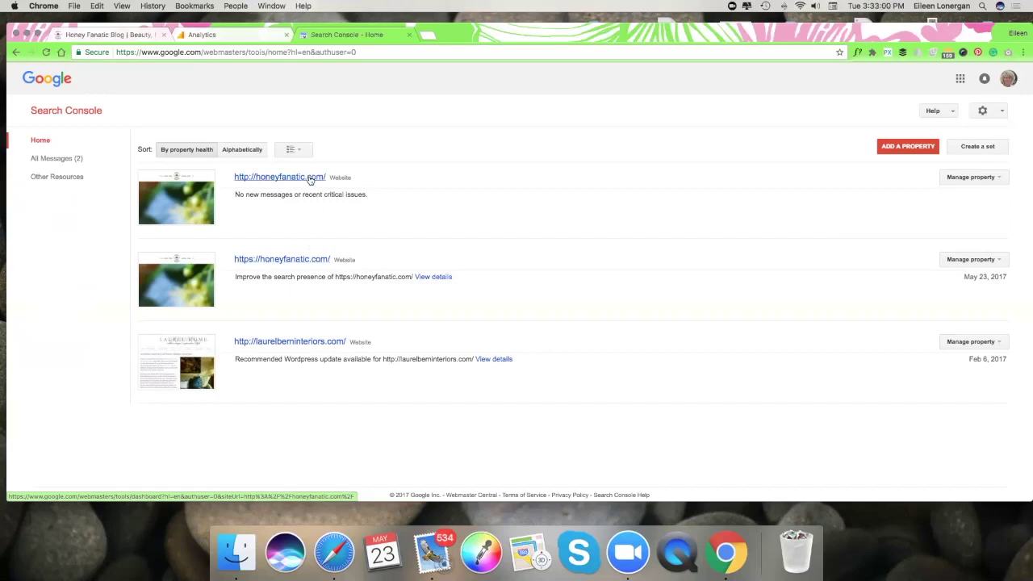
{"action": "left_click", "coordinate": [1001, 179]}
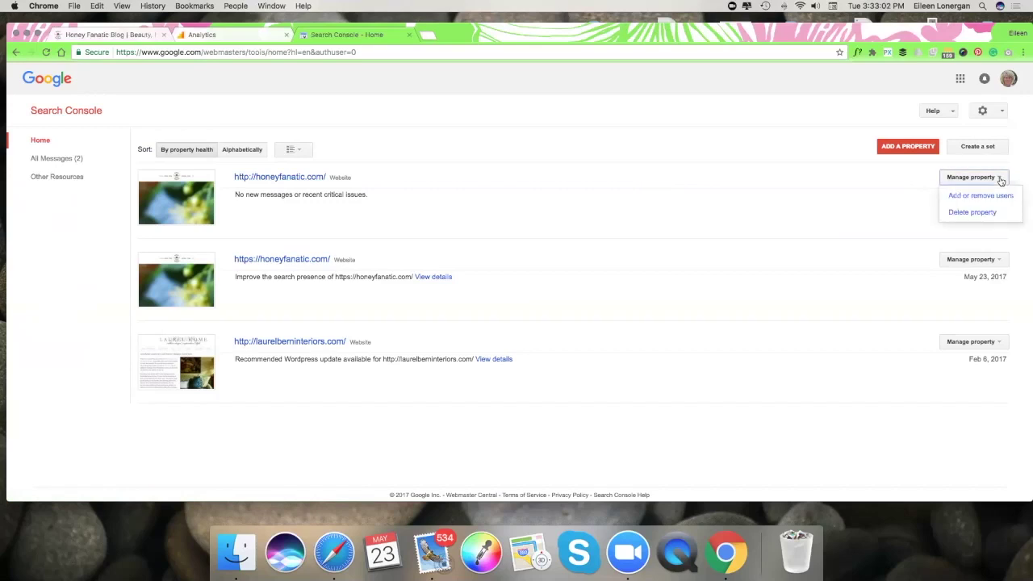
{"action": "left_click", "coordinate": [986, 216]}
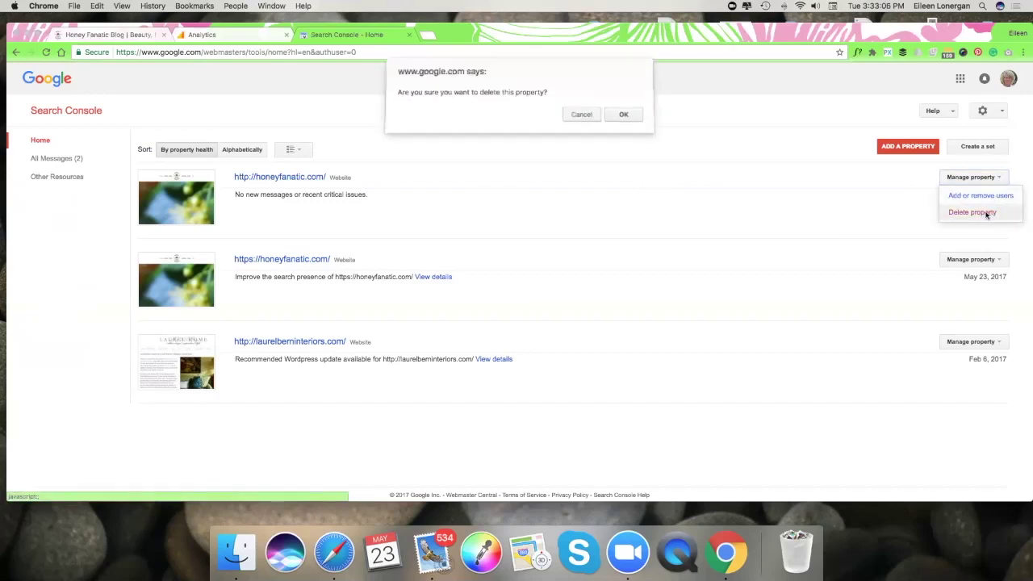
{"action": "left_click", "coordinate": [621, 116]}
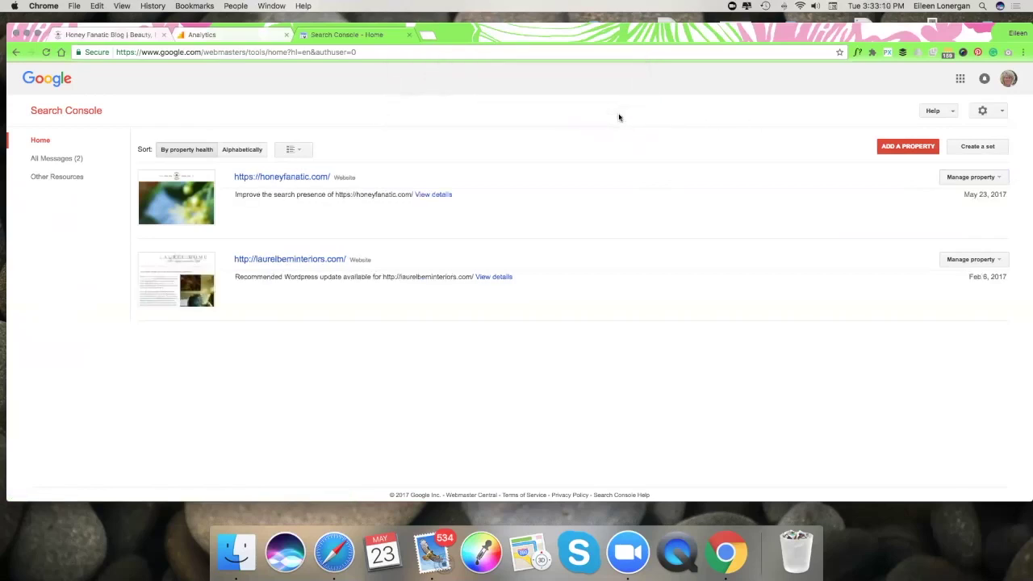